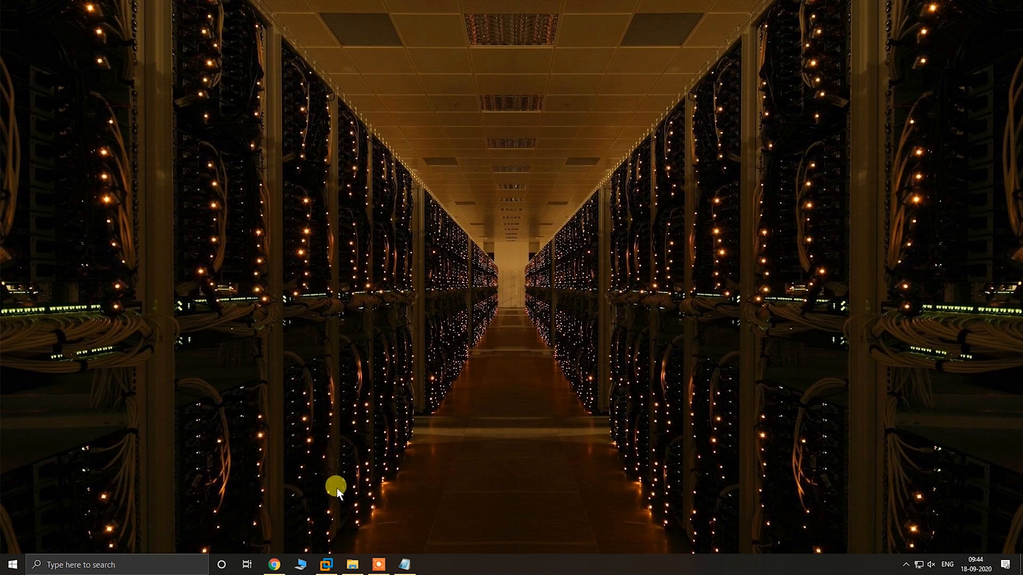
Find VMware Workstation Pro through the Windows search and run it as administrator
click(144, 564)
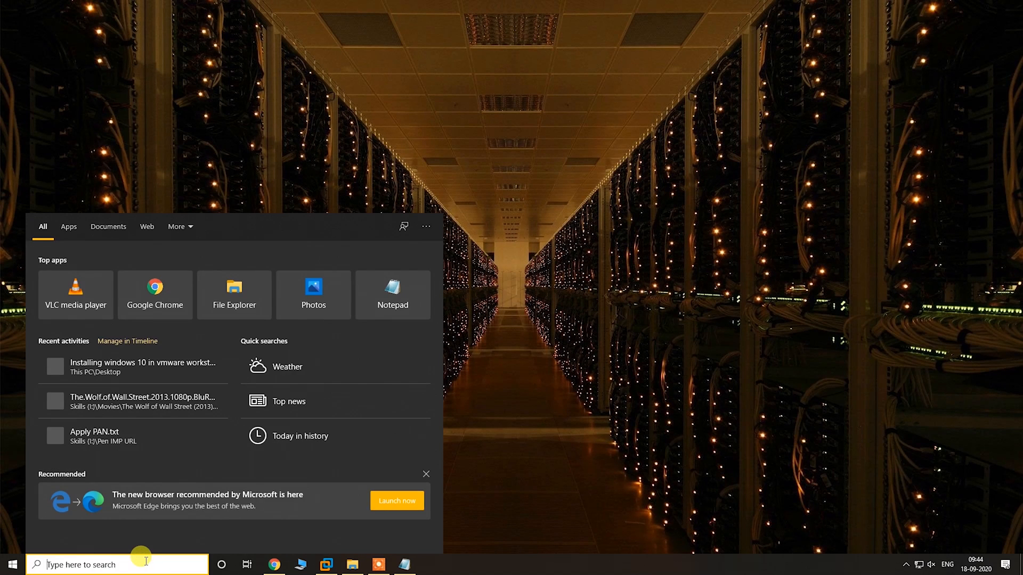
text(vm)
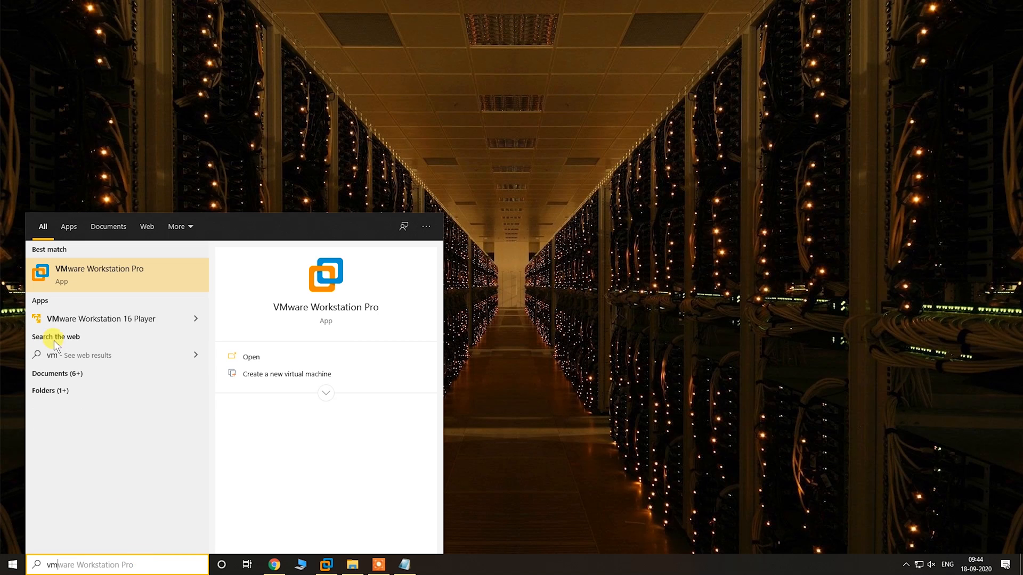
right_click(95, 265)
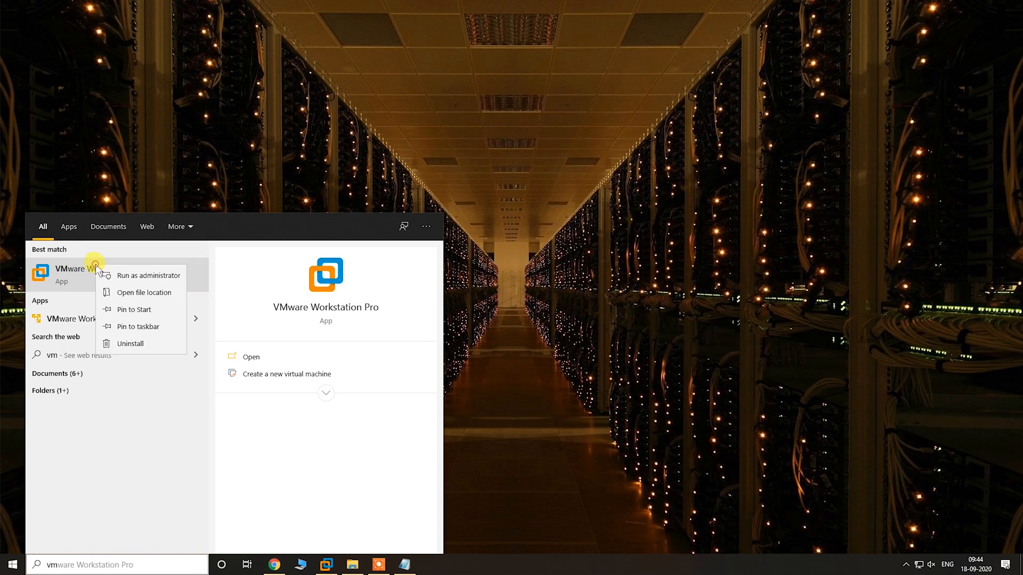
click(157, 276)
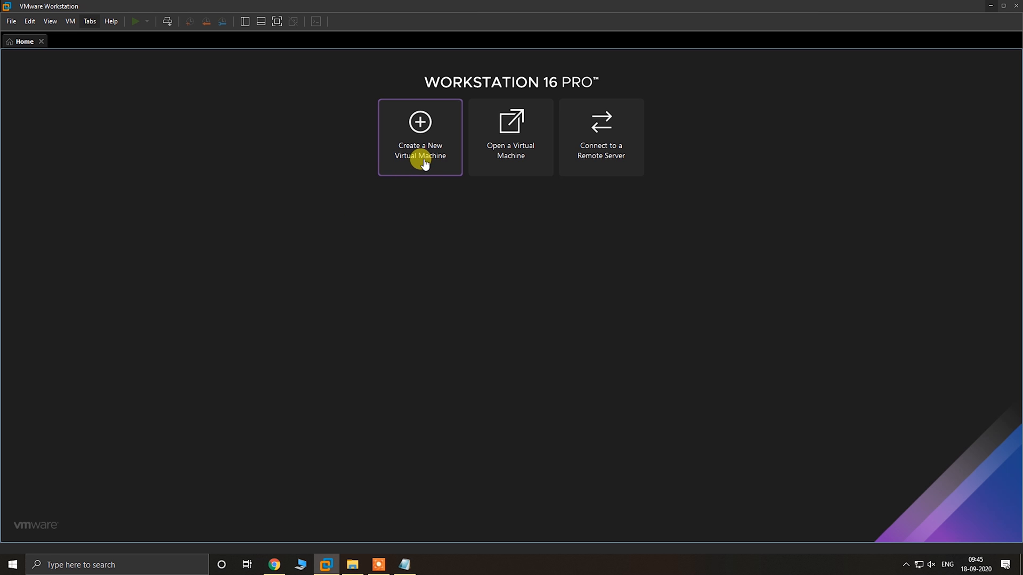
Start creating a new virtual machine using the Typical (recommended) configuration
click(11, 22)
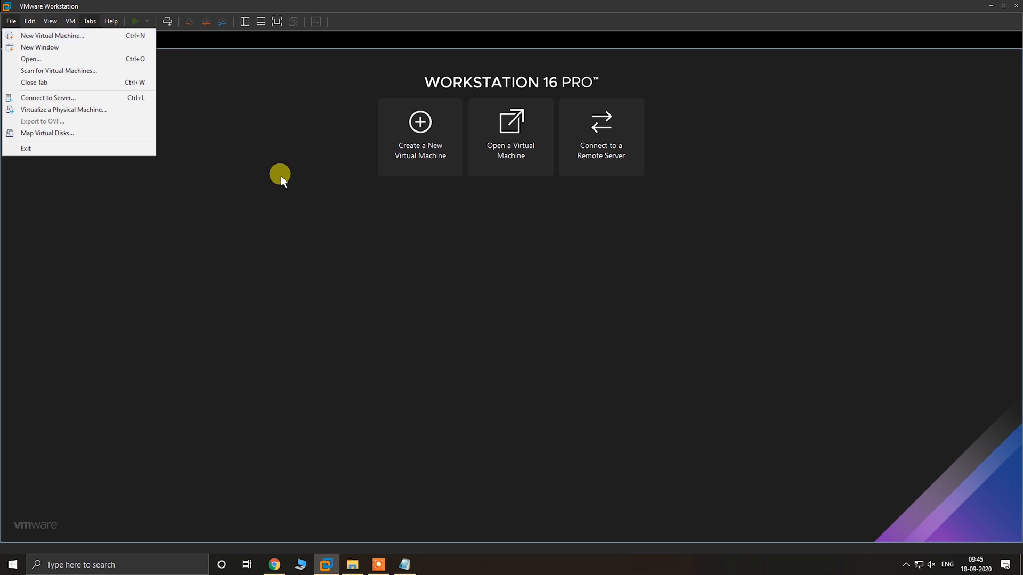
click(328, 171)
click(386, 153)
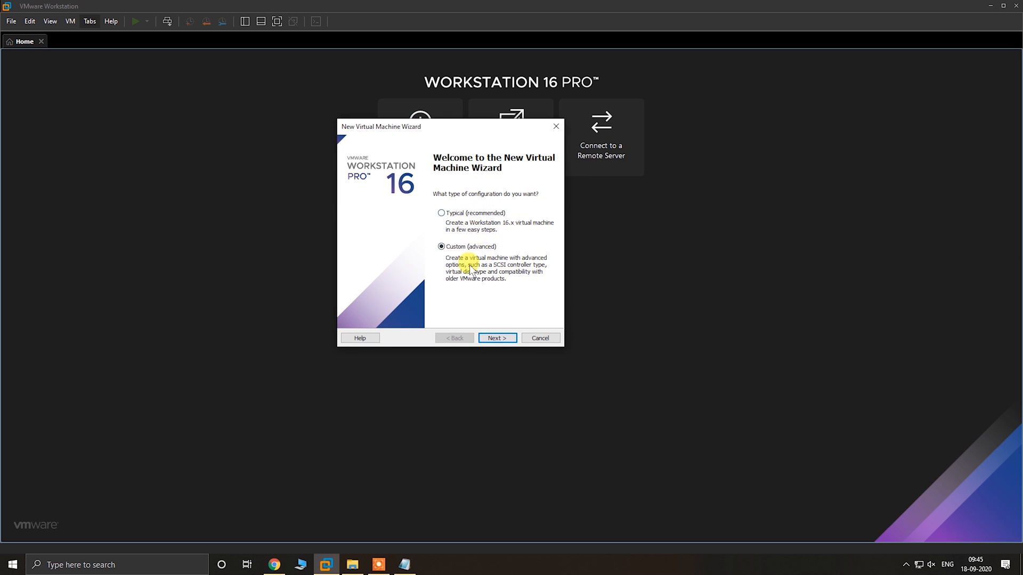
click(442, 213)
click(496, 338)
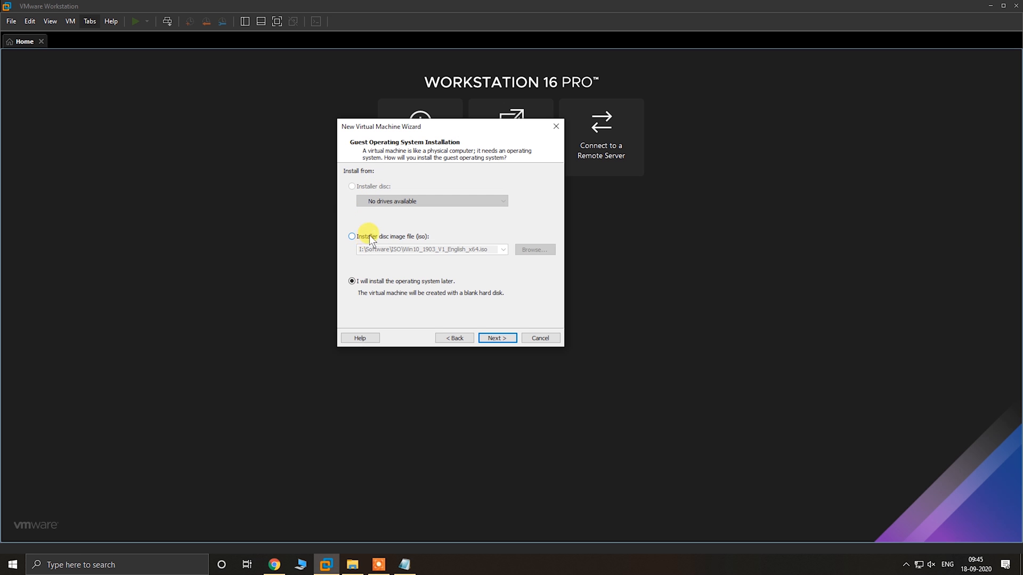
Choose installation from a disc image file and browse to the Software\ISO\Windows 10 ver 2004 folder on the Skills (I:) drive
click(354, 236)
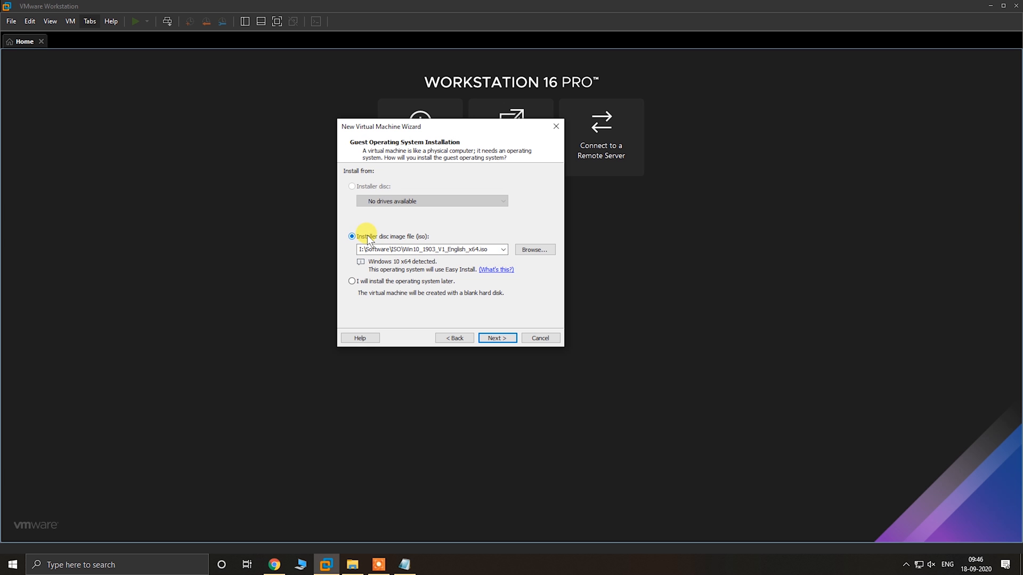
click(530, 247)
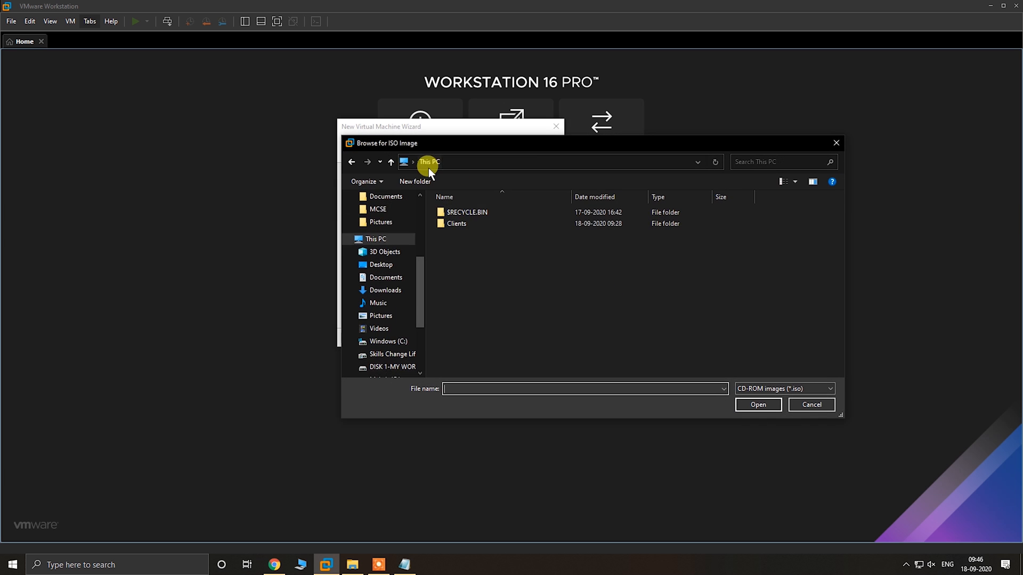
click(428, 164)
double_click(758, 324)
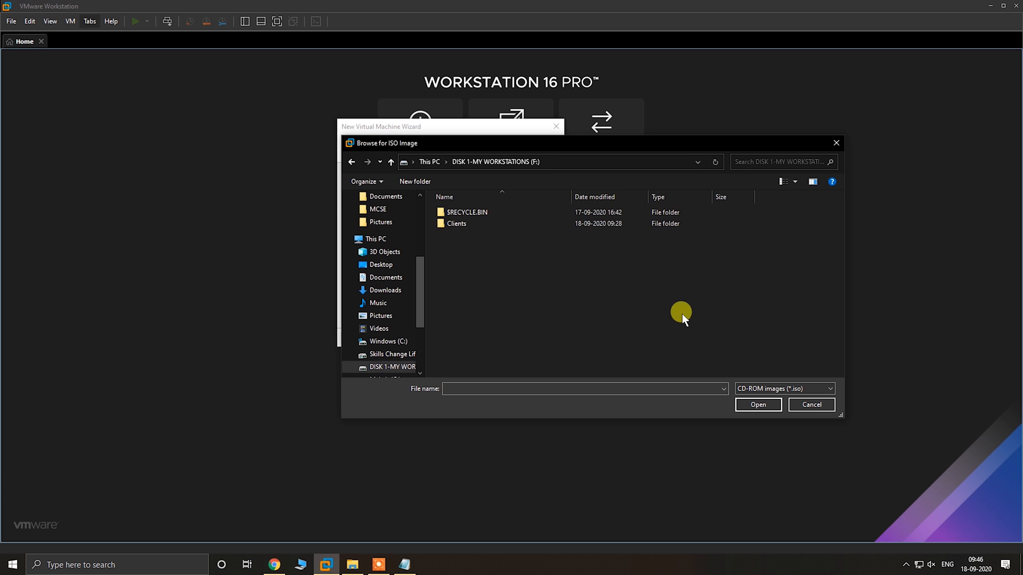
click(436, 162)
double_click(757, 356)
drag(840, 235, 841, 260)
double_click(576, 337)
scroll(577, 320, down, 3)
double_click(568, 275)
click(493, 257)
double_click(493, 257)
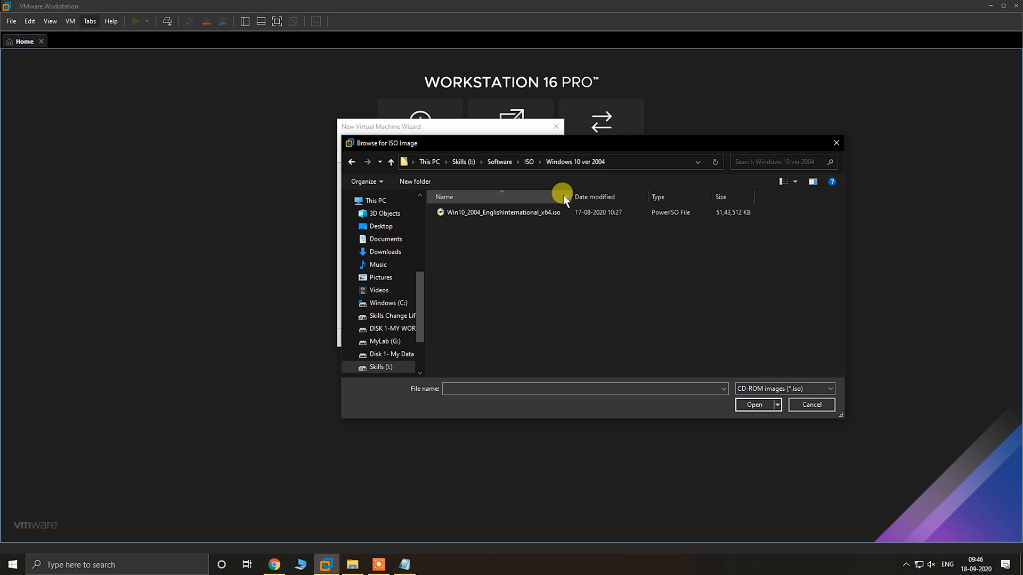
Load Win10_2004_EnglishInternational_x64.iso as the installer image and continue to the Easy Install information
drag(571, 194, 673, 196)
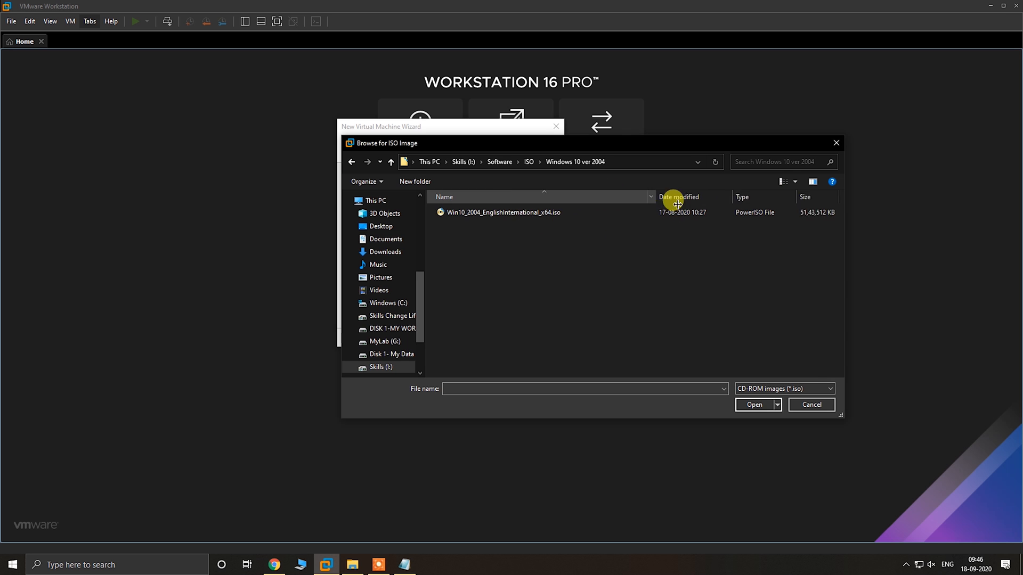
click(474, 214)
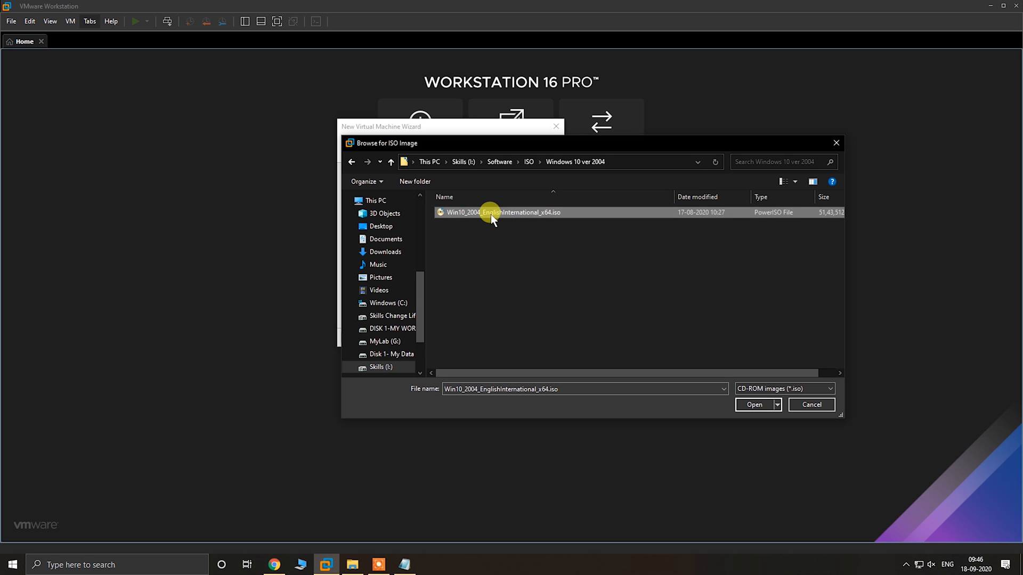
click(754, 405)
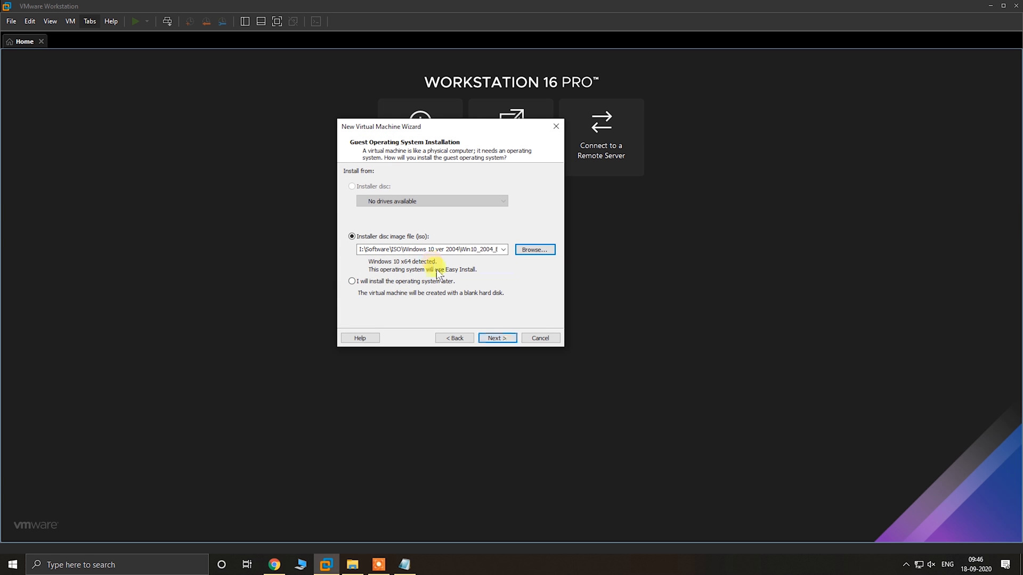
click(497, 337)
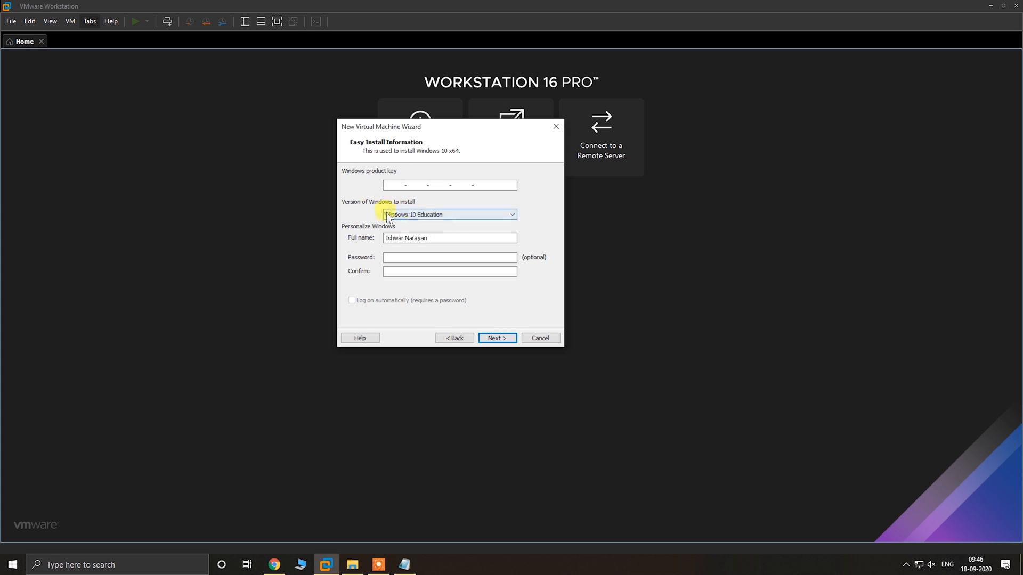
Select Windows 10 Pro as the version to install and set the full name to Skills Change Life
click(415, 215)
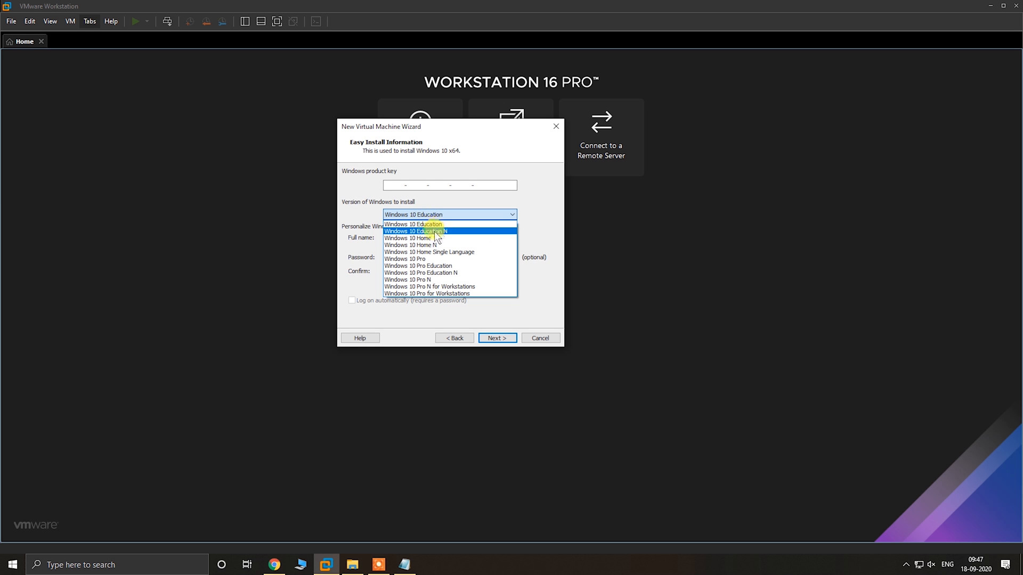
click(424, 258)
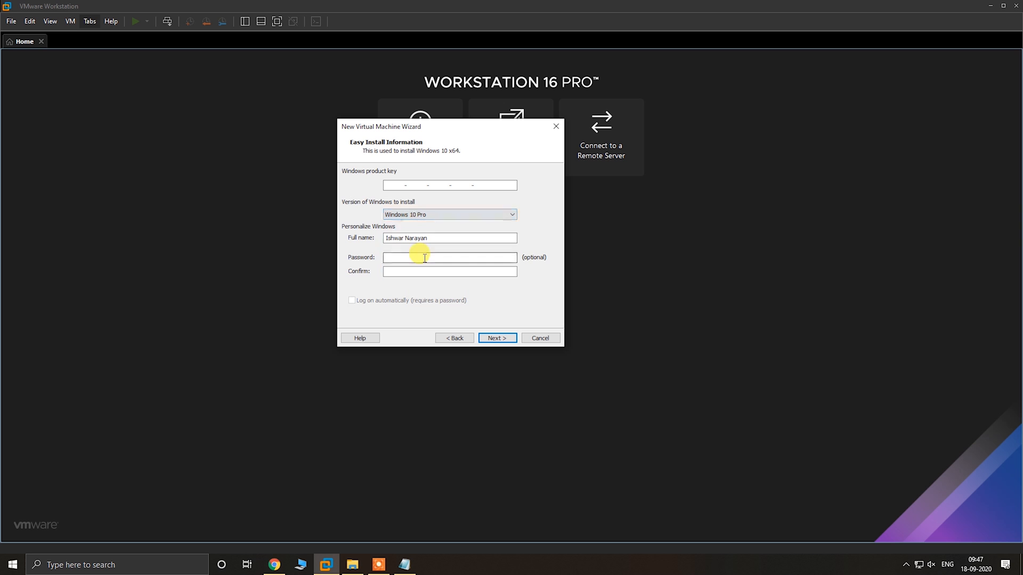
key(Tab)
key(BackSpace)
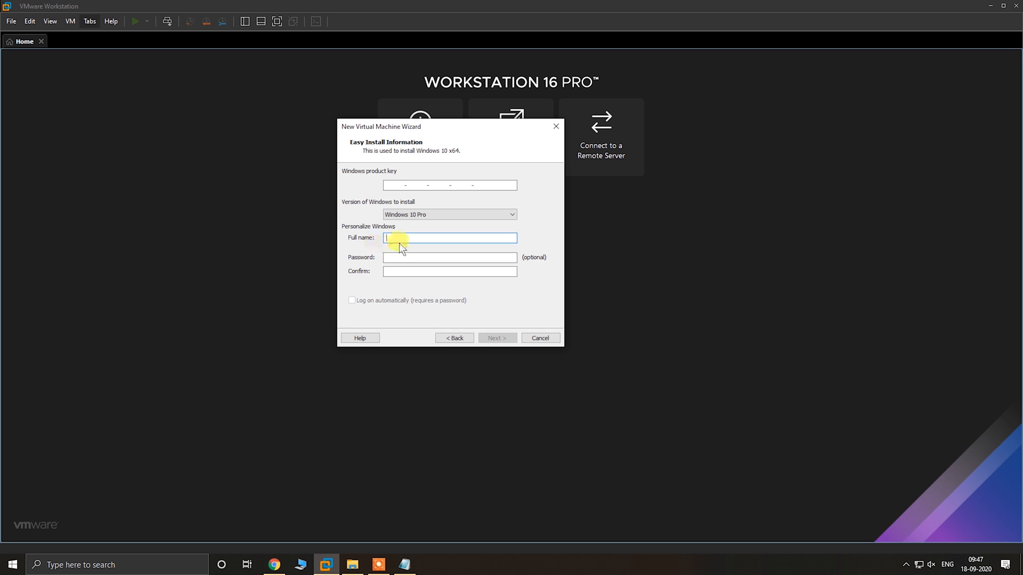
text(Skills Change Life)
key(Tab)
Enter and confirm the Windows account password, then continue without a product key
text(••••••••)
key(Tab)
text(••••••••)
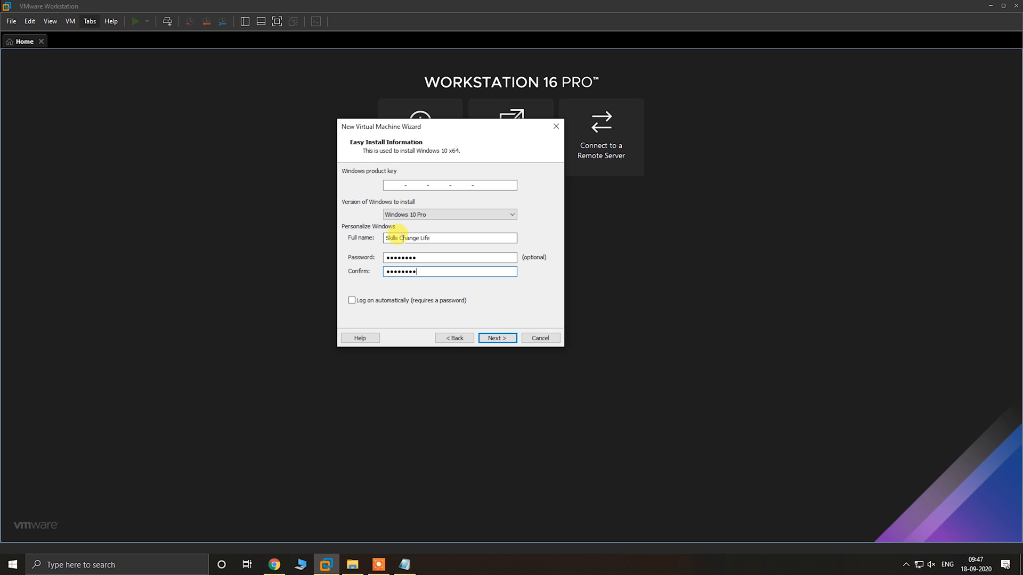
click(498, 338)
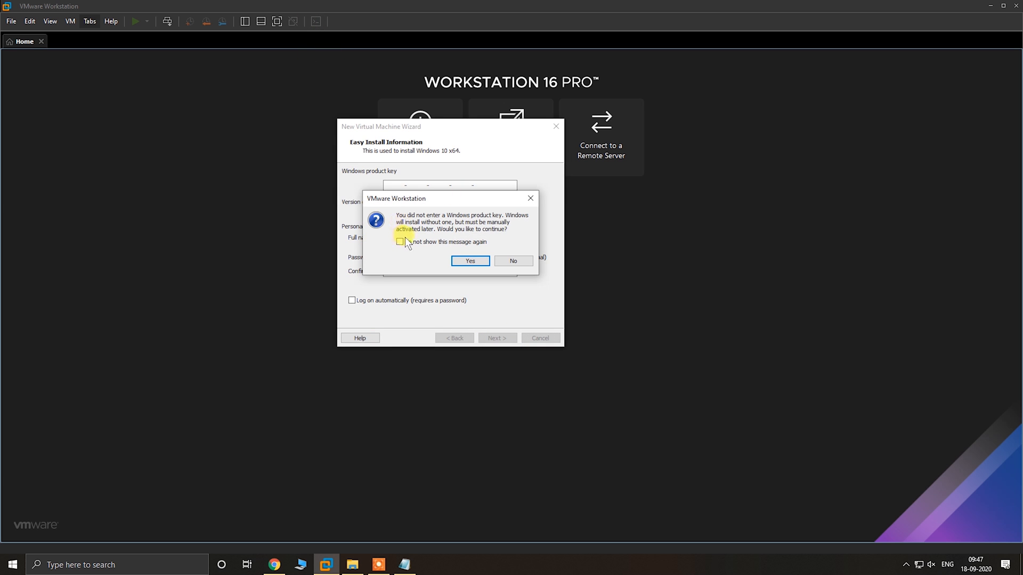
drag(416, 200, 420, 197)
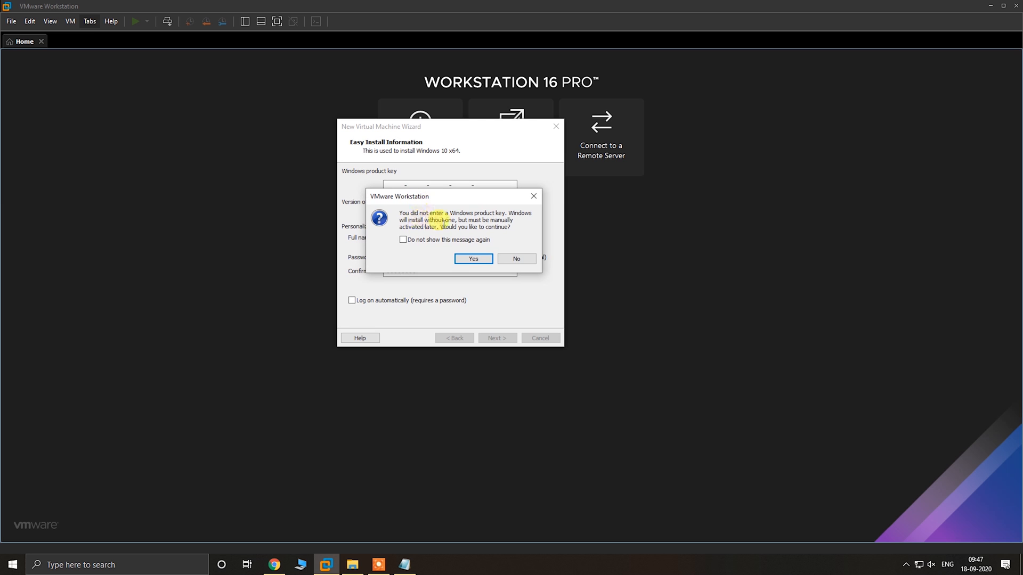
click(473, 259)
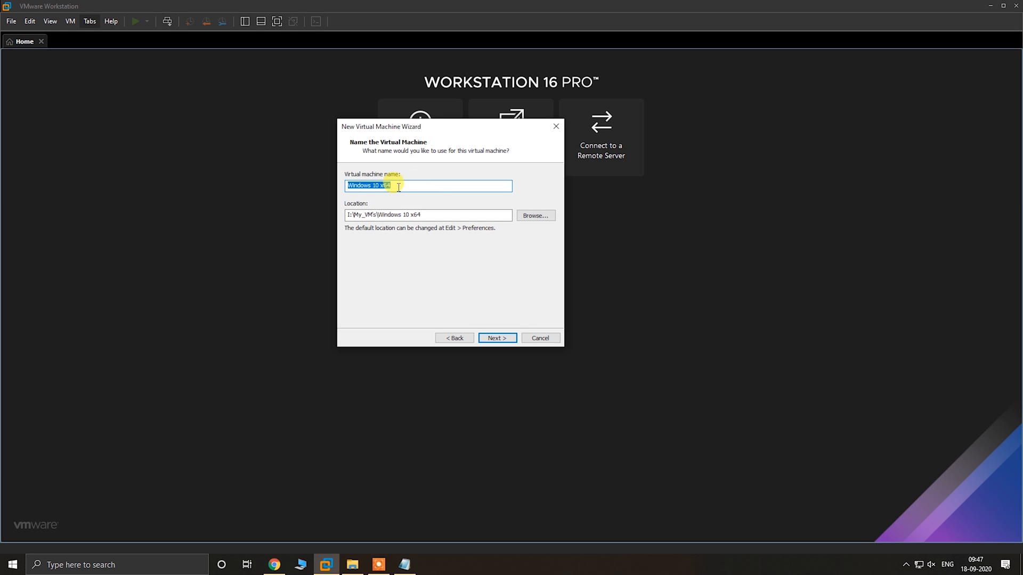
Name the virtual machine WIN10_2004
click(399, 188)
key(BackSpace)
key(BackSpace)
key(BackSpace)
key(BackSpace)
key(BackSpace)
key(BackSpace)
key(BackSpace)
key(BackSpace)
key(BackSpace)
key(BackSpace)
key(BackSpace)
key(BackSpace)
key(BackSpace)
text(WIN10_2004)
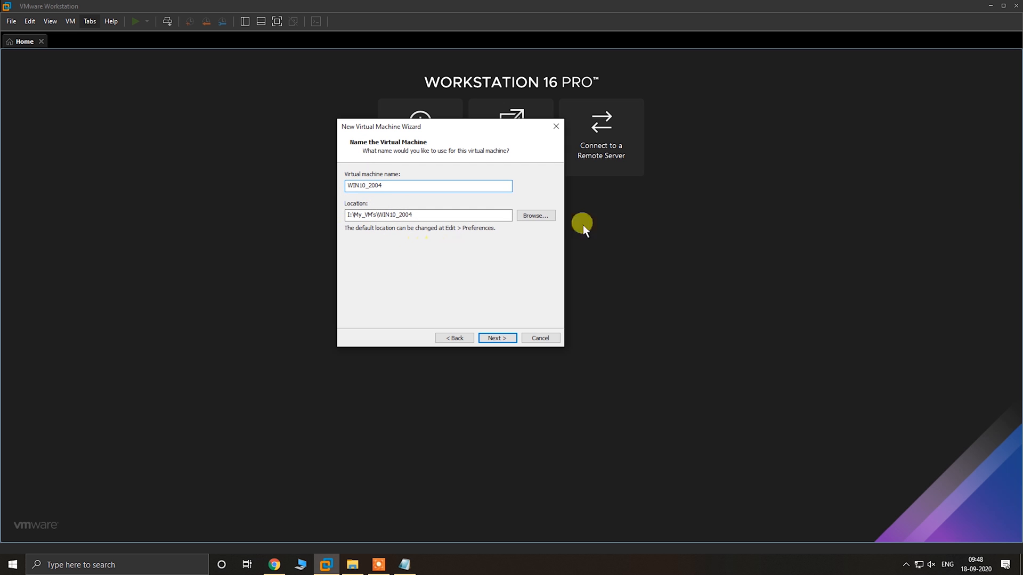
Create a WIN10_2004 folder inside Clients on the F: drive, use it as the virtual machine location and continue
click(532, 216)
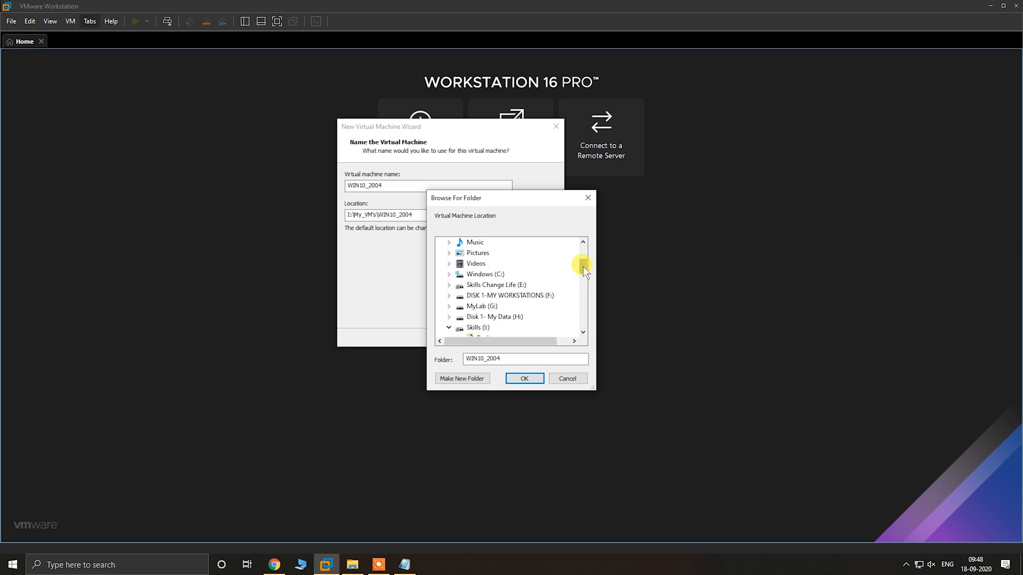
drag(583, 266, 583, 269)
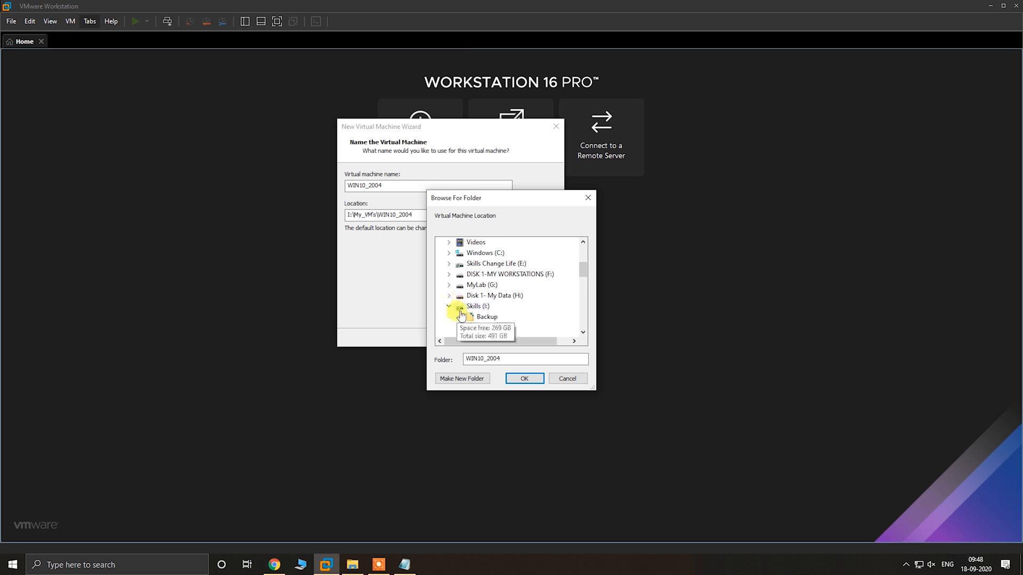
double_click(504, 274)
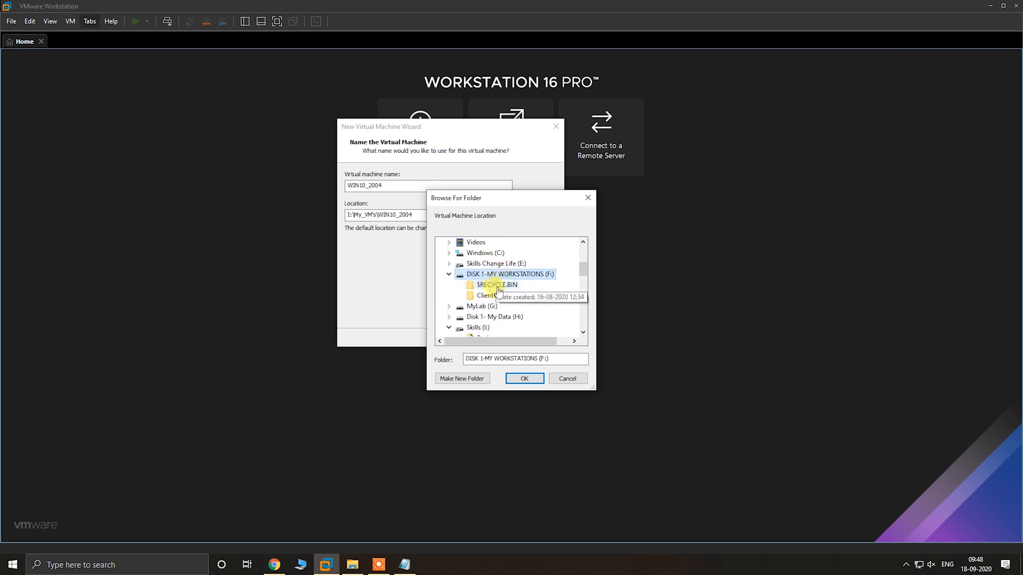
click(485, 296)
click(469, 379)
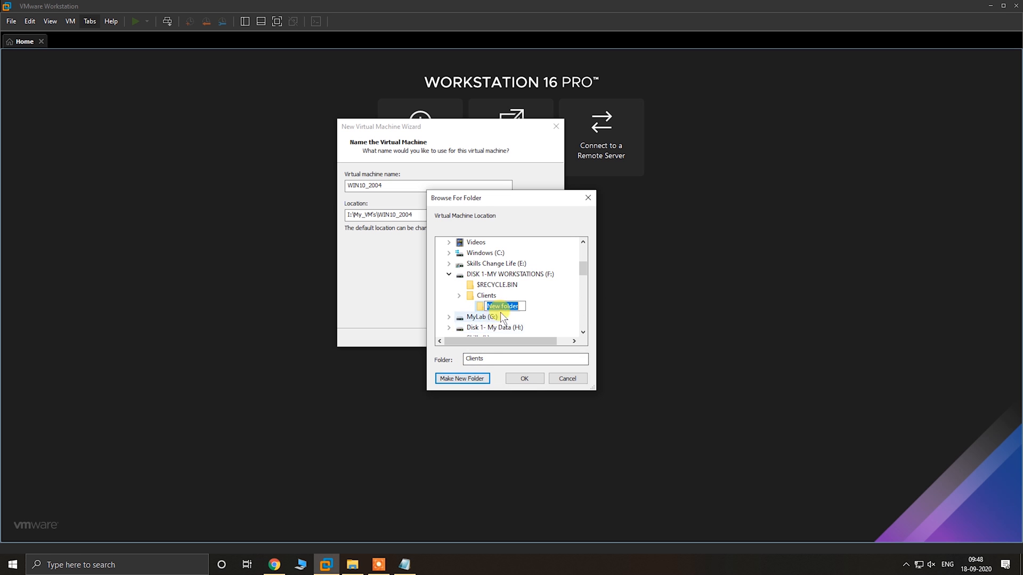
text(WIN)
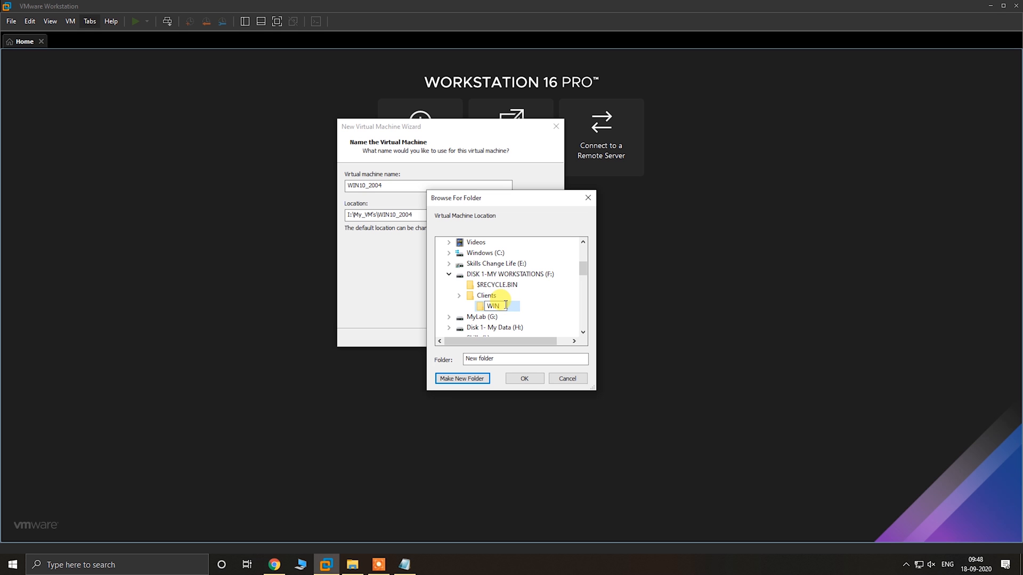
text(10_2004)
key(Return)
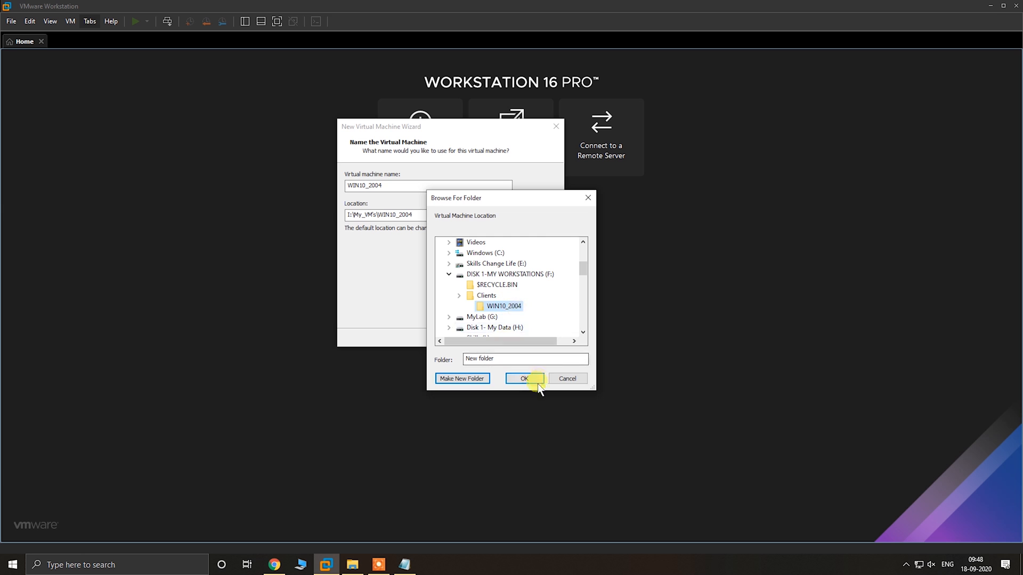
click(525, 378)
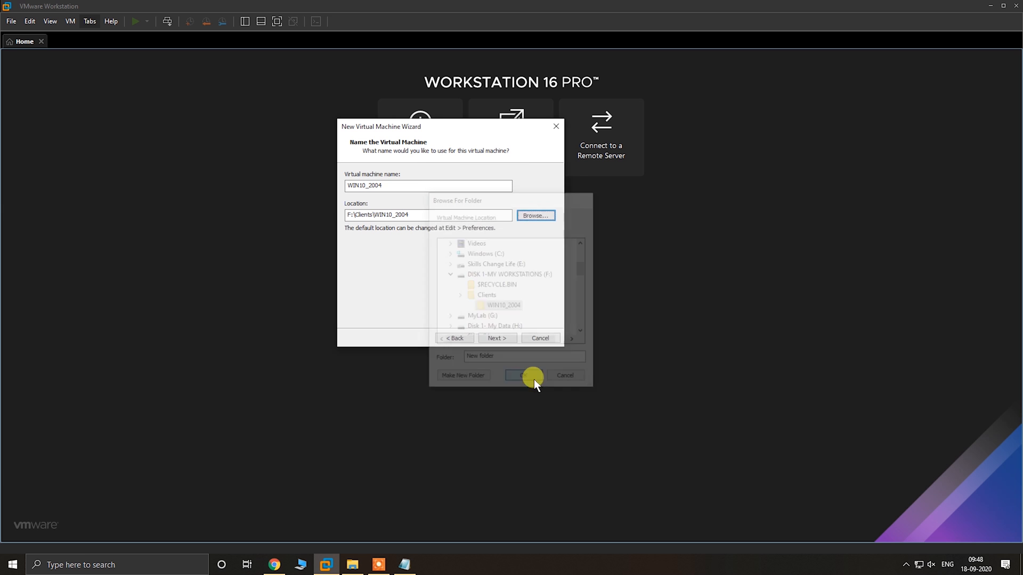
click(496, 338)
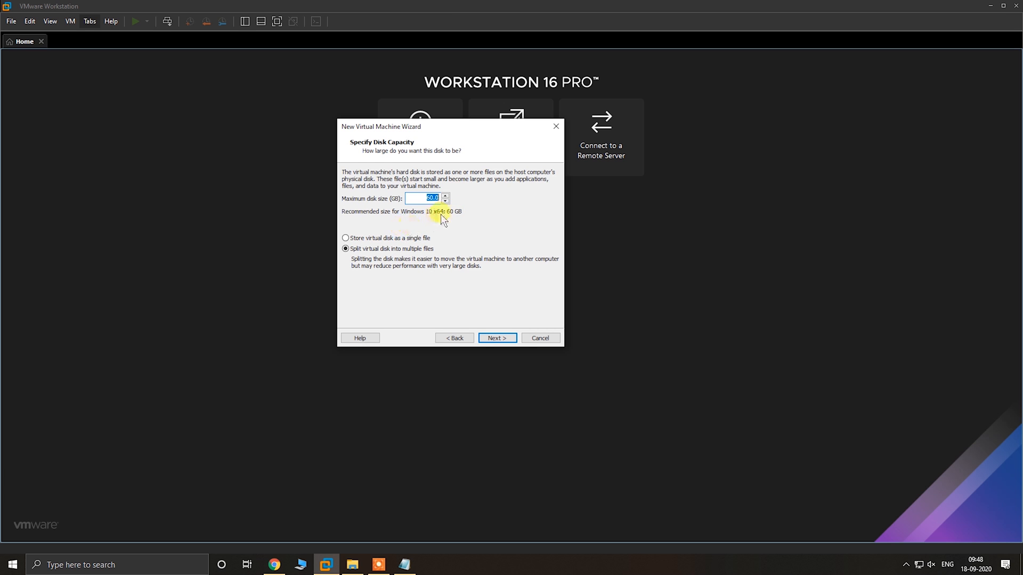
Store the 60 GB virtual disk as a single file and continue to the settings summary
click(435, 200)
click(346, 238)
click(495, 337)
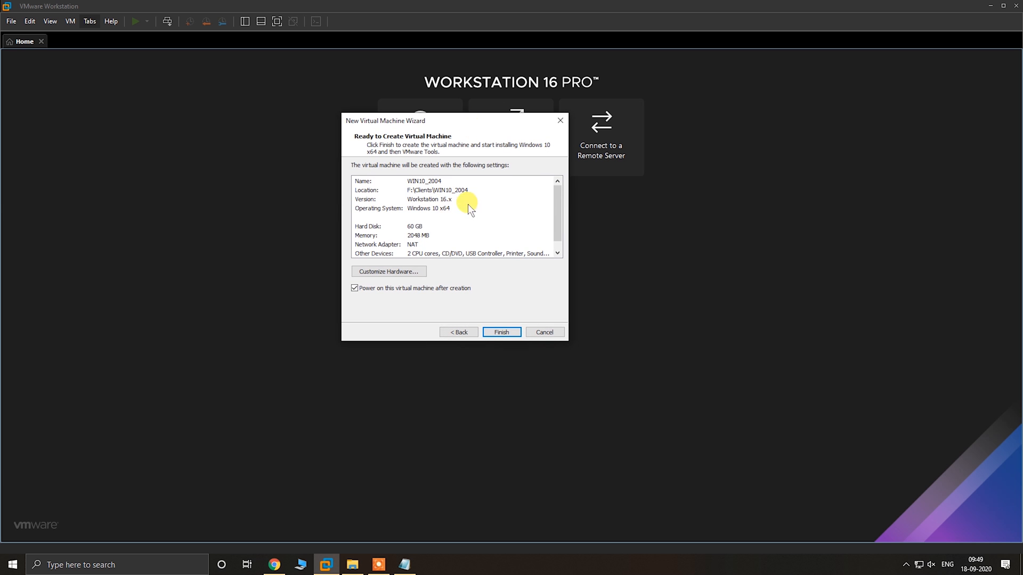
Customize the hardware by raising the virtual machine's memory to about 4.3 GB, and open the processor settings
click(383, 271)
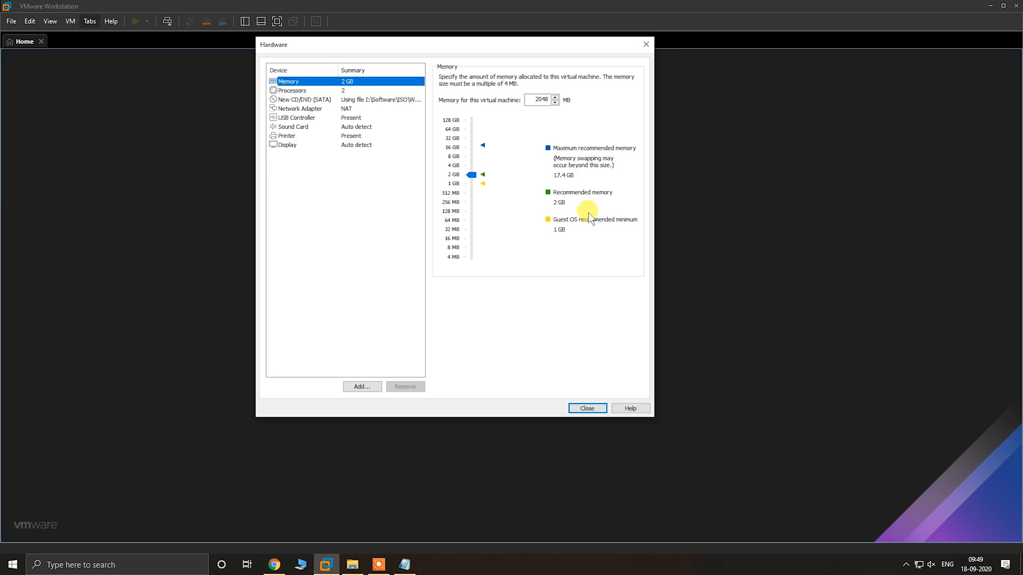
click(471, 174)
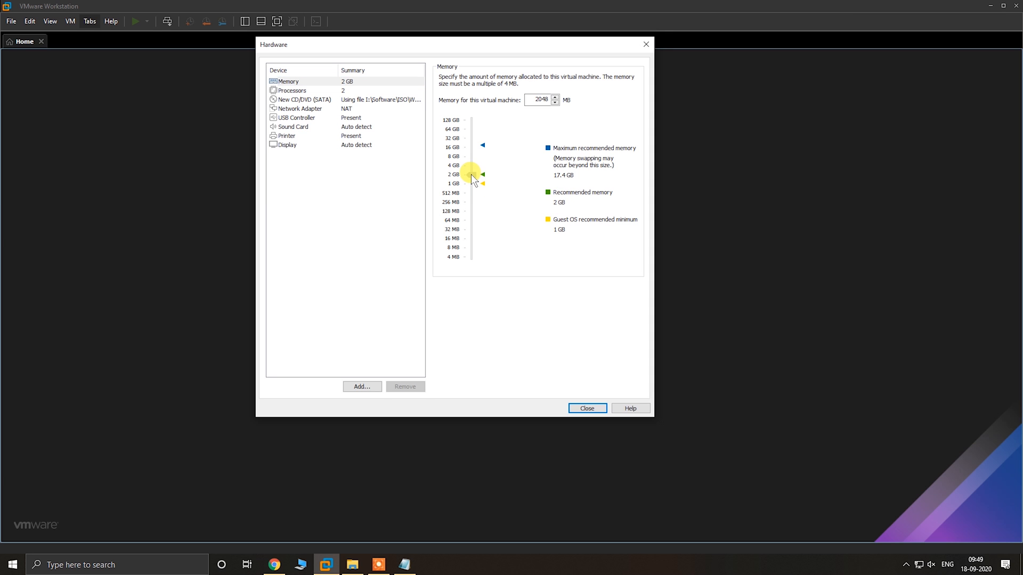
drag(471, 174, 471, 164)
click(340, 92)
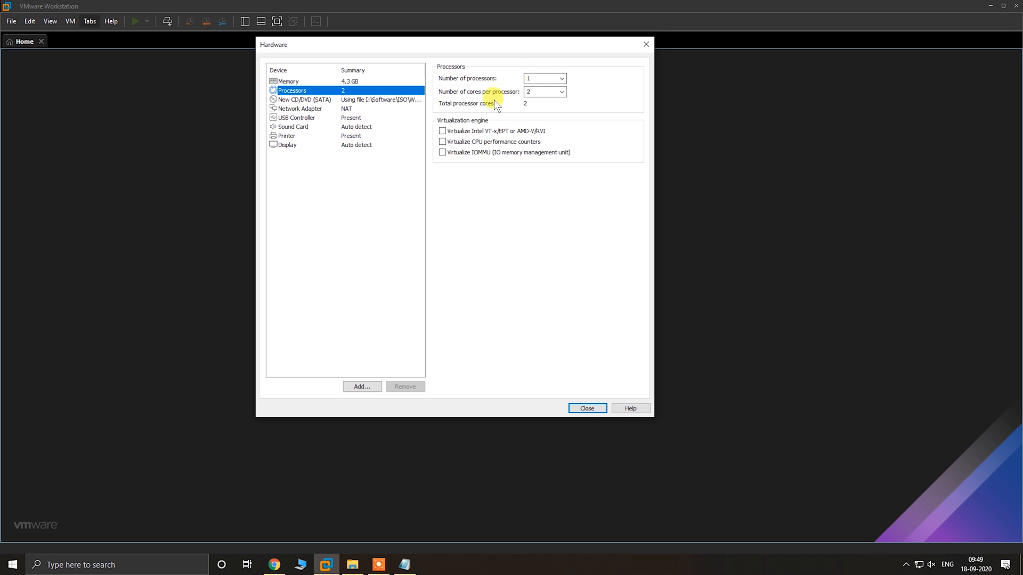
Review the network adapter settings, remove the sound card and printer from the virtual hardware, and close the hardware customization
click(322, 108)
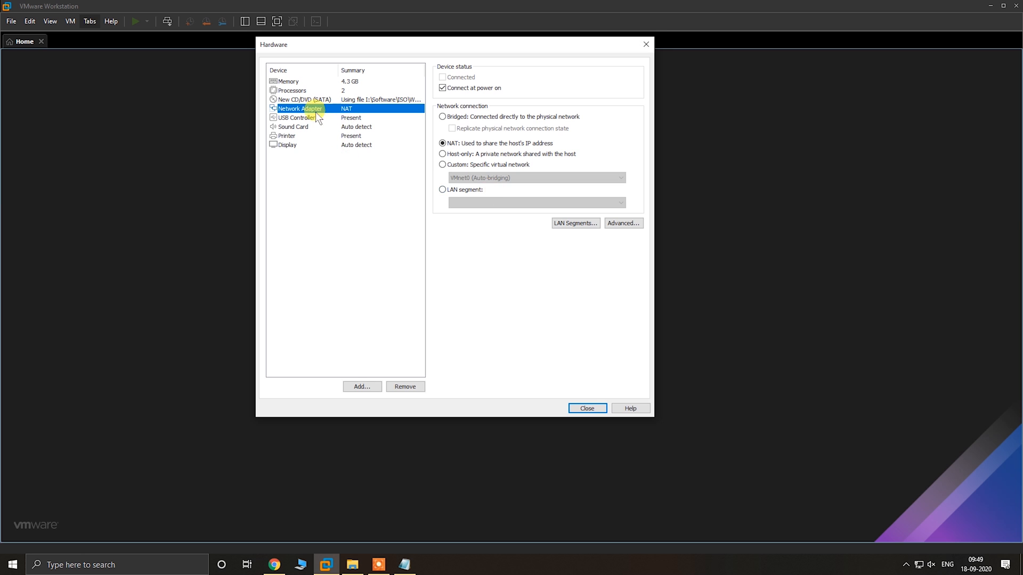
click(302, 127)
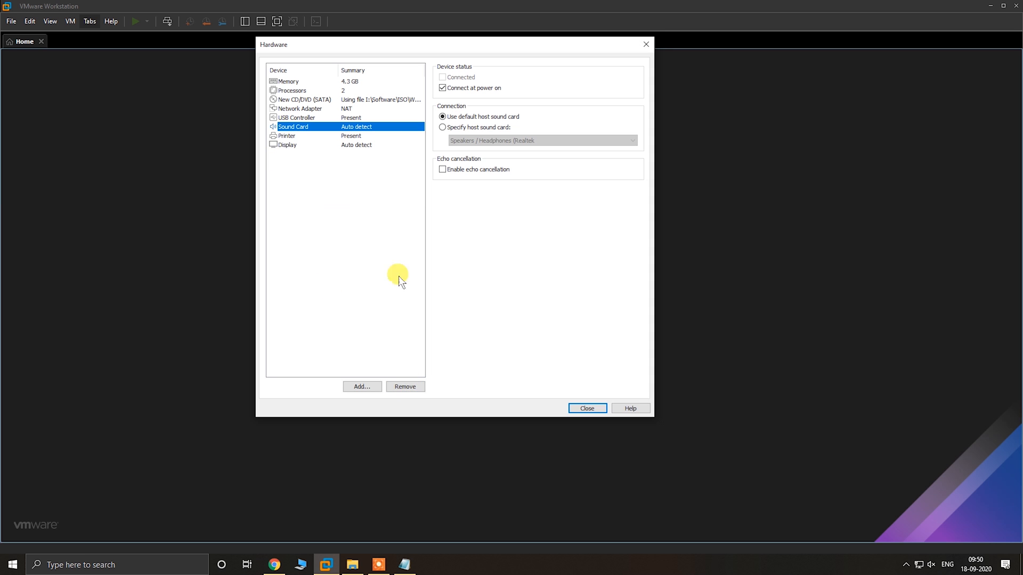
click(407, 386)
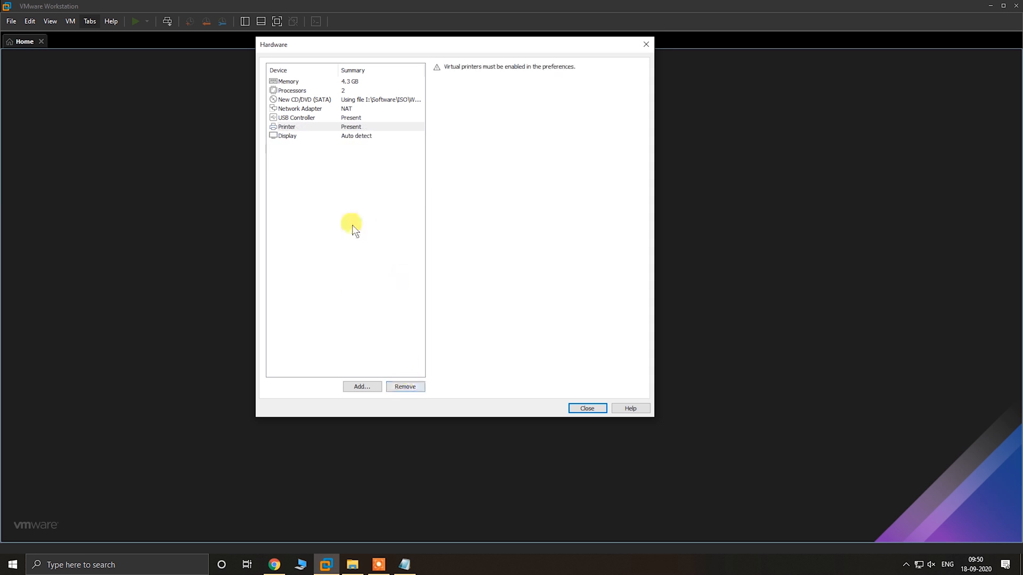
click(362, 127)
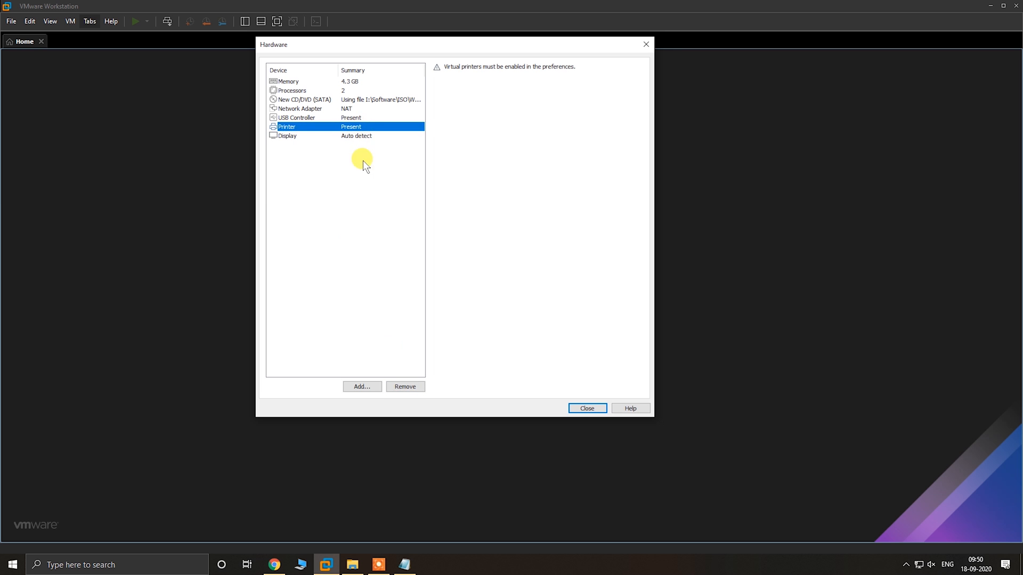
click(405, 387)
click(328, 187)
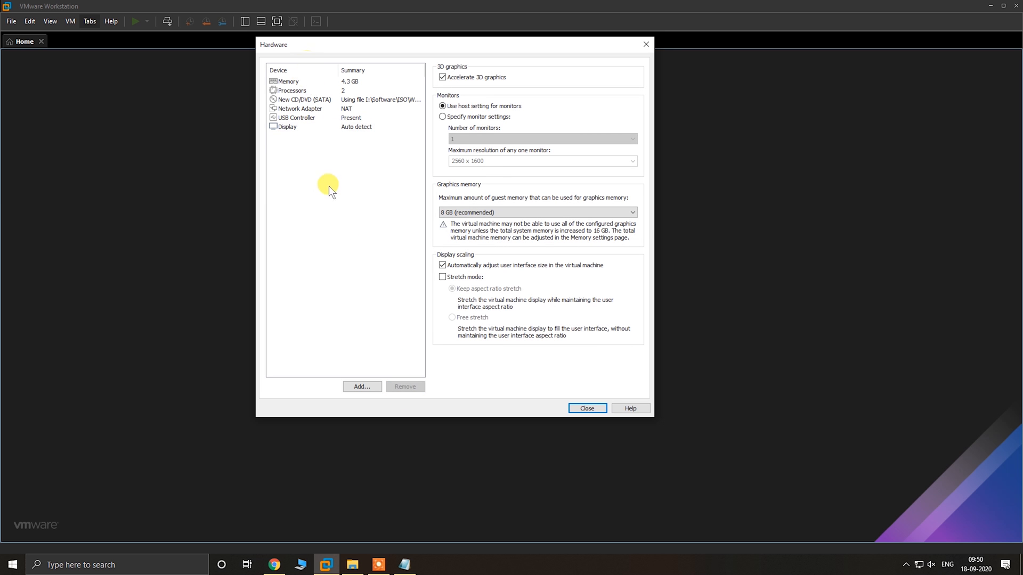
click(586, 408)
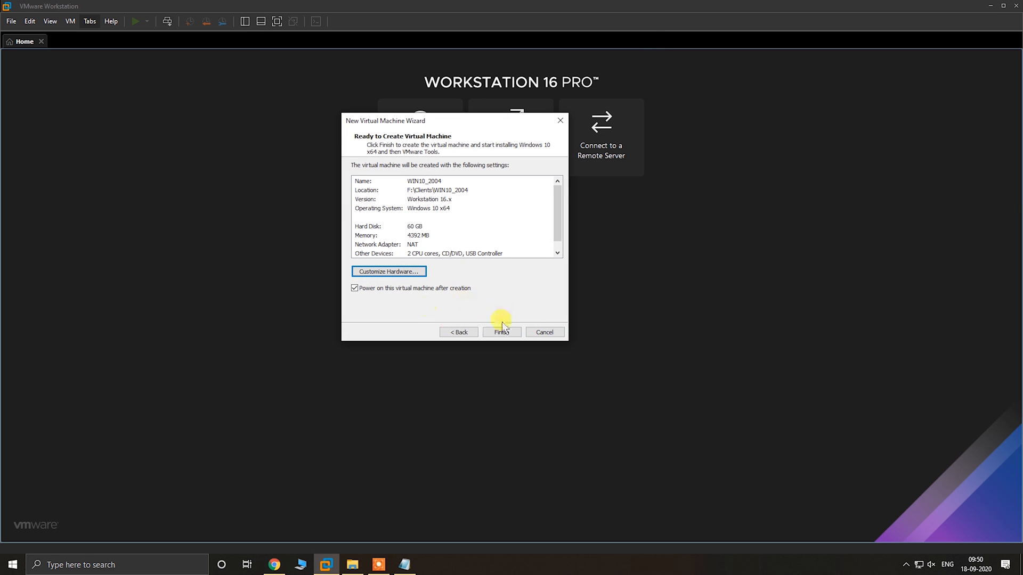
Create and power on the virtual machine, boot it into the Windows 10 x64 installation, and show it in full screen
click(498, 335)
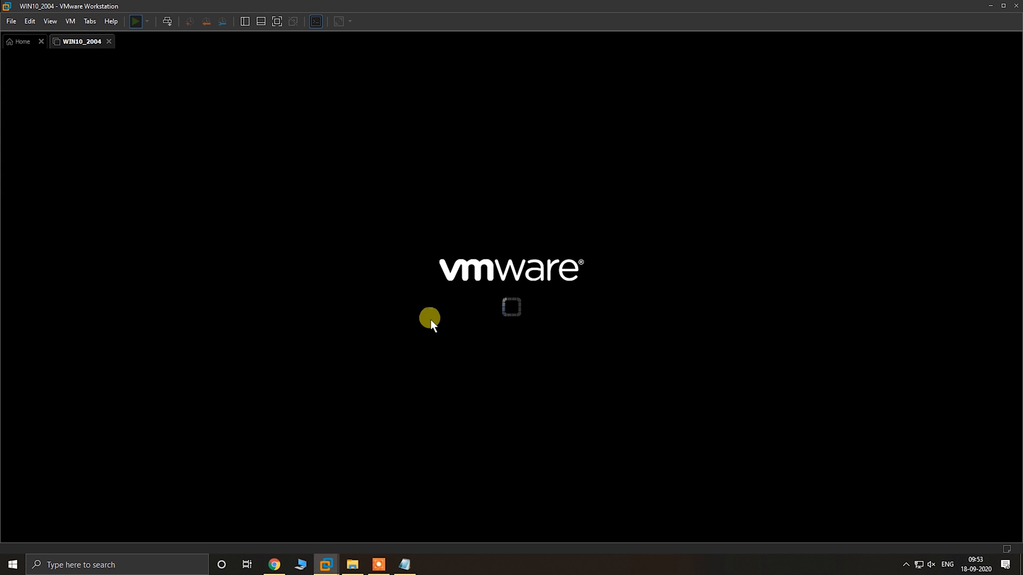
click(468, 300)
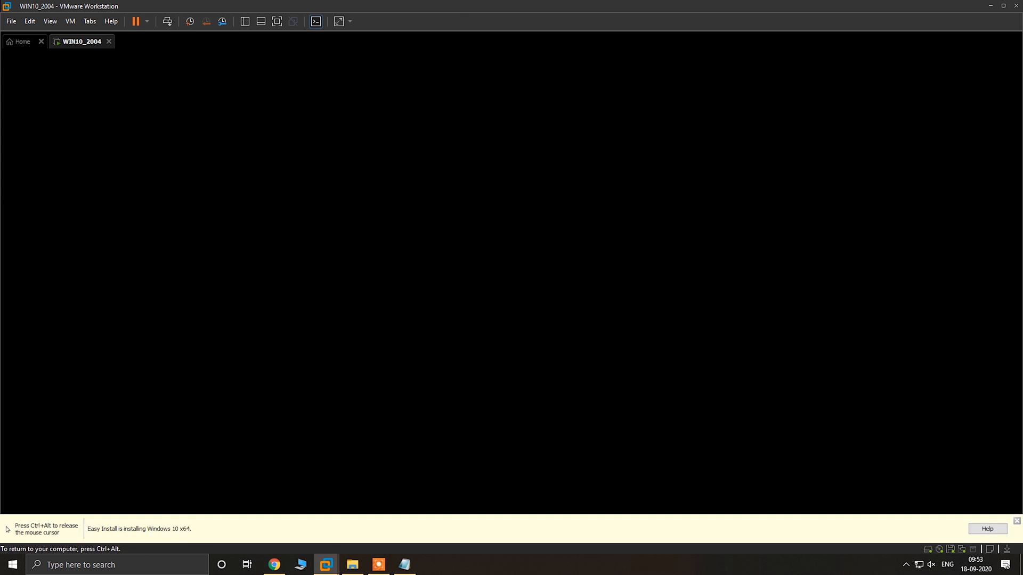
key(Return)
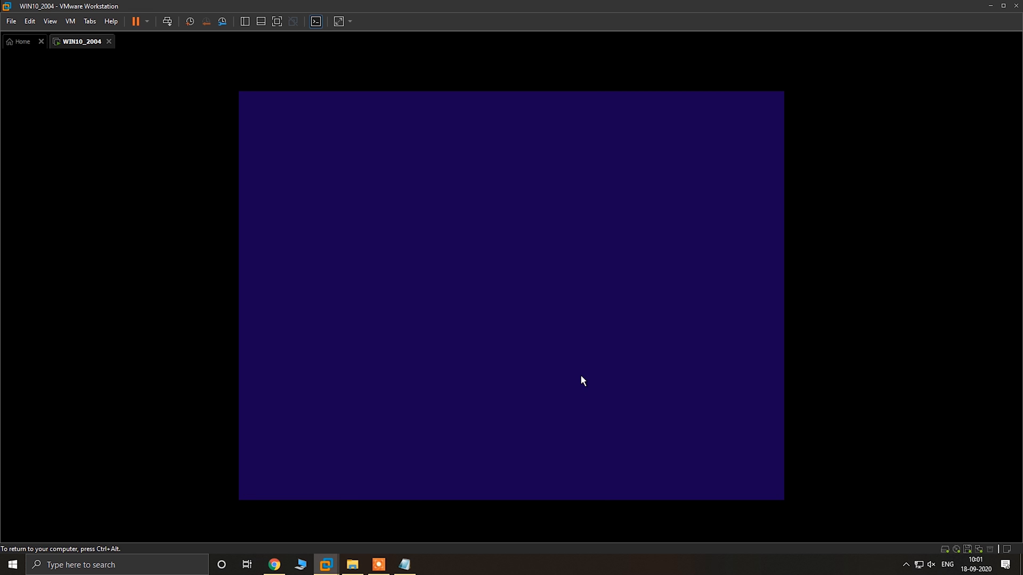
key(ctrl+alt+Return)
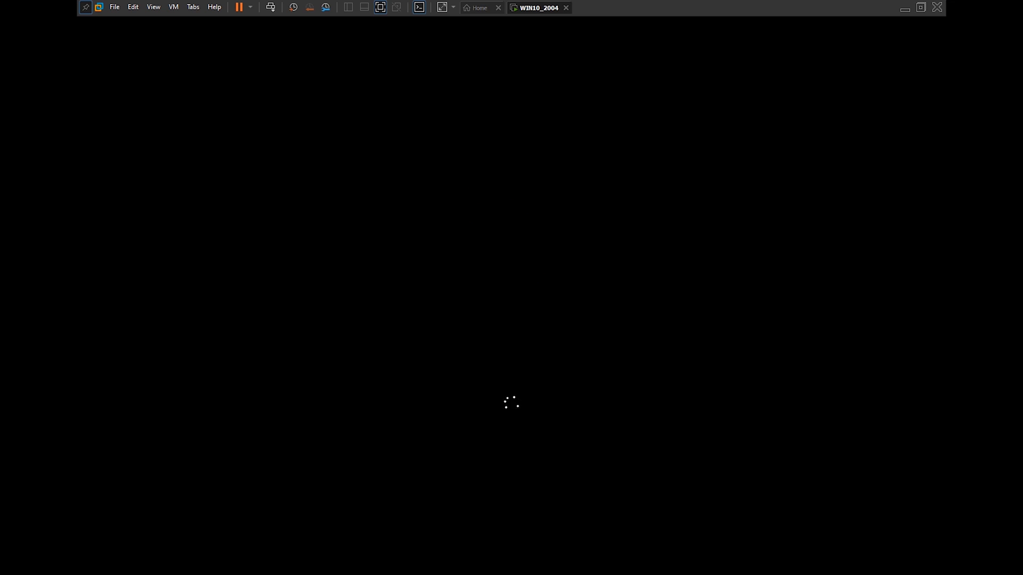